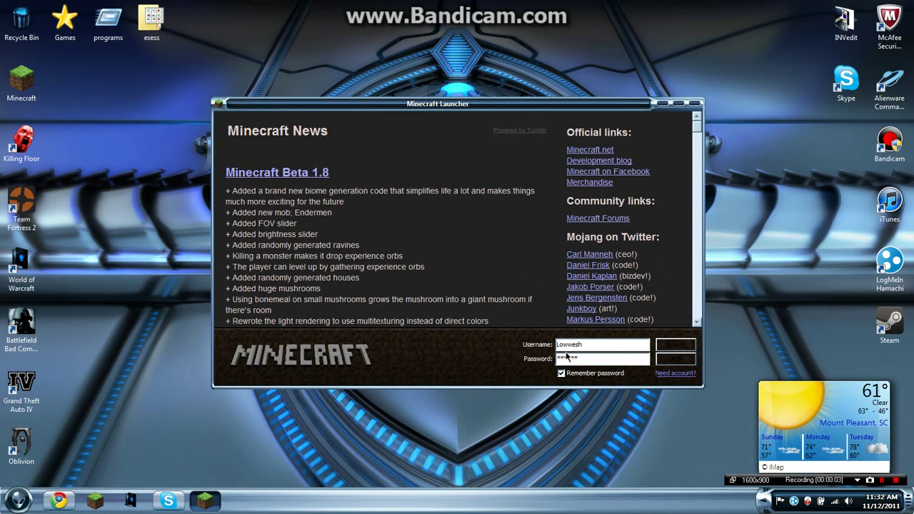
Force a launcher update, log in to download Beta 1.8.1, then close the game window.
left_click(675, 346)
left_click(507, 240)
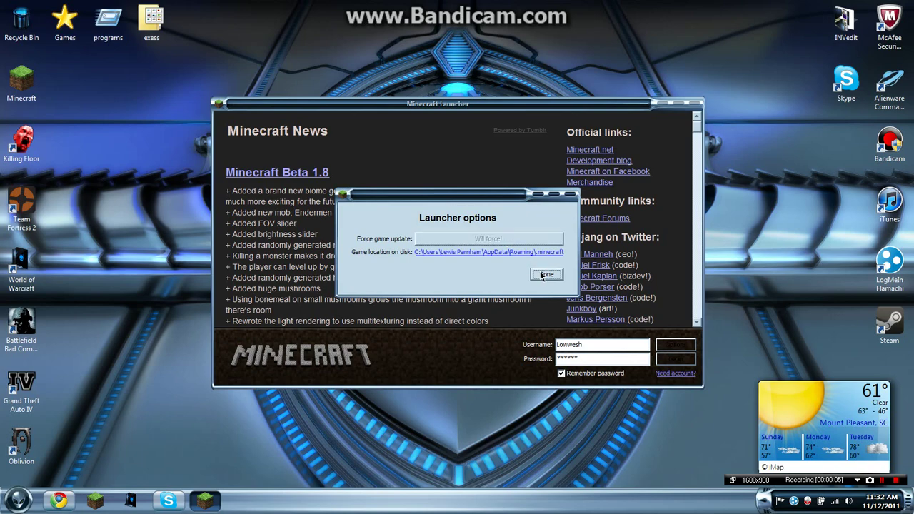
left_click(546, 275)
left_click(668, 361)
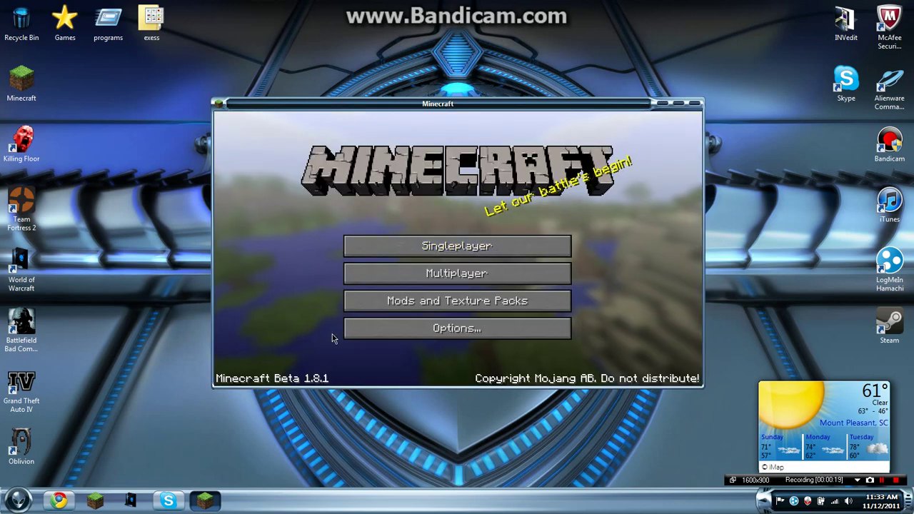
left_click(692, 104)
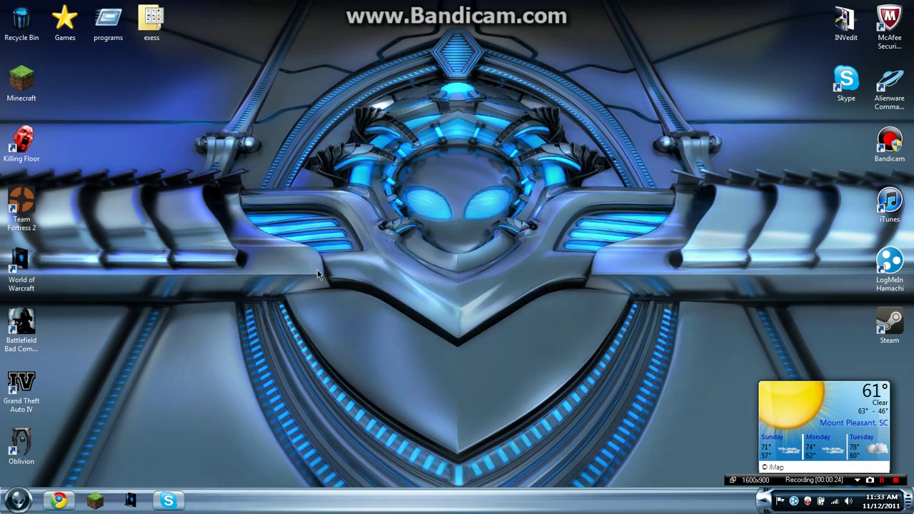
Scroll the Lightsabers Mod topic down to its Downloads section and extract-into-minecraft.jar note.
left_click(58, 500)
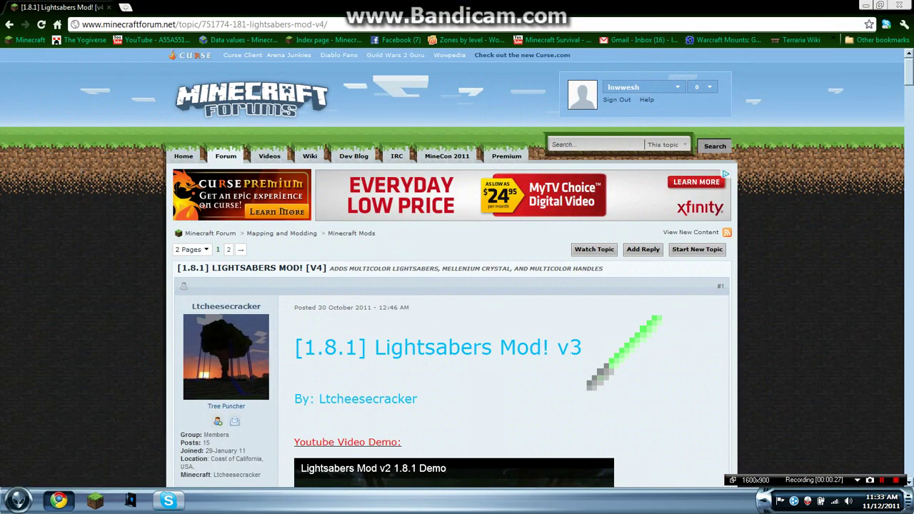
scroll(475, 270, "down", 3)
scroll(475, 270, "down", 3)
scroll(476, 270, "down", 4)
scroll(476, 270, "up", 3)
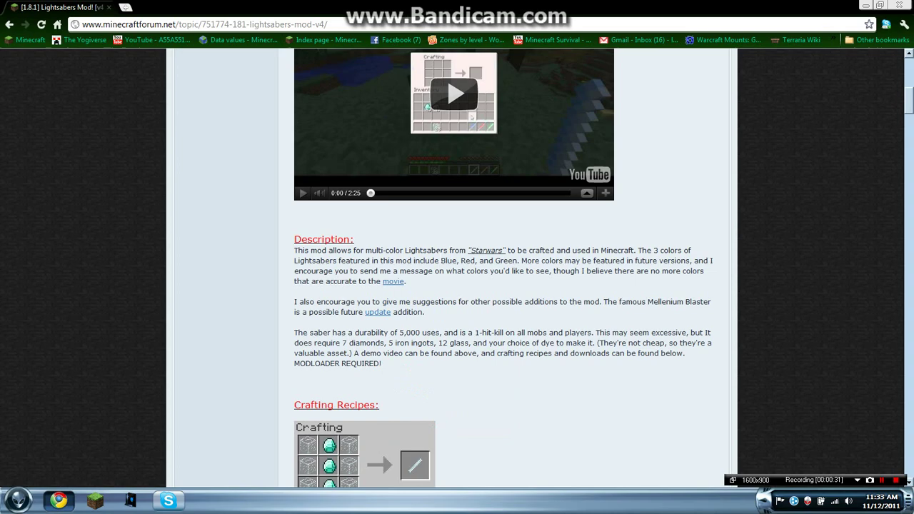
scroll(448, 267, "down", 3)
scroll(448, 268, "down", 3)
scroll(451, 267, "down", 3)
scroll(451, 267, "down", 4)
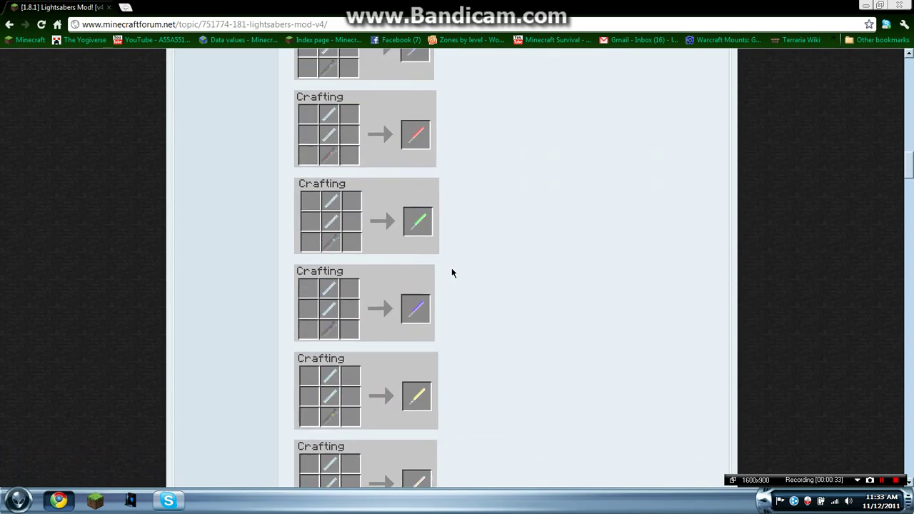
scroll(451, 272, "down", 3)
scroll(451, 272, "down", 2)
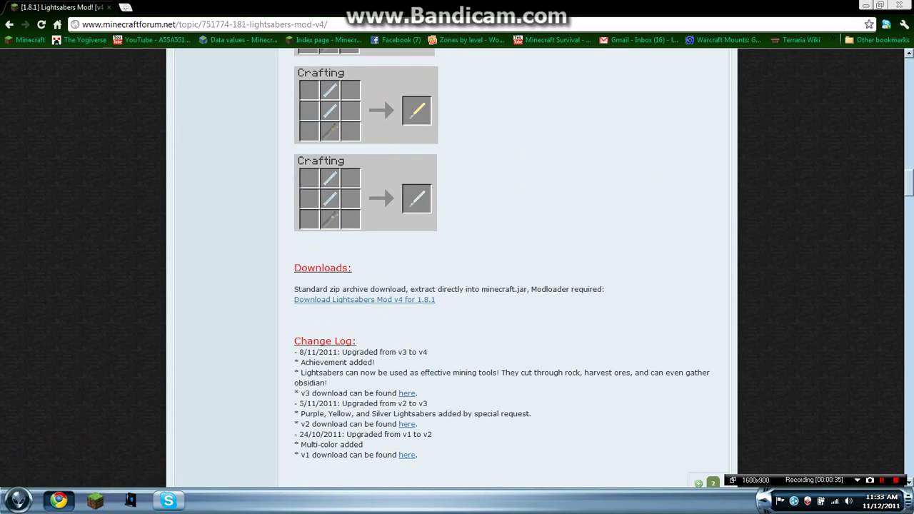
left_click_drag(295, 289, 460, 289)
left_click(542, 315)
Download Lightsabers Mod v4 for 1.8.1, waiting out the ad countdown.
left_click(348, 300)
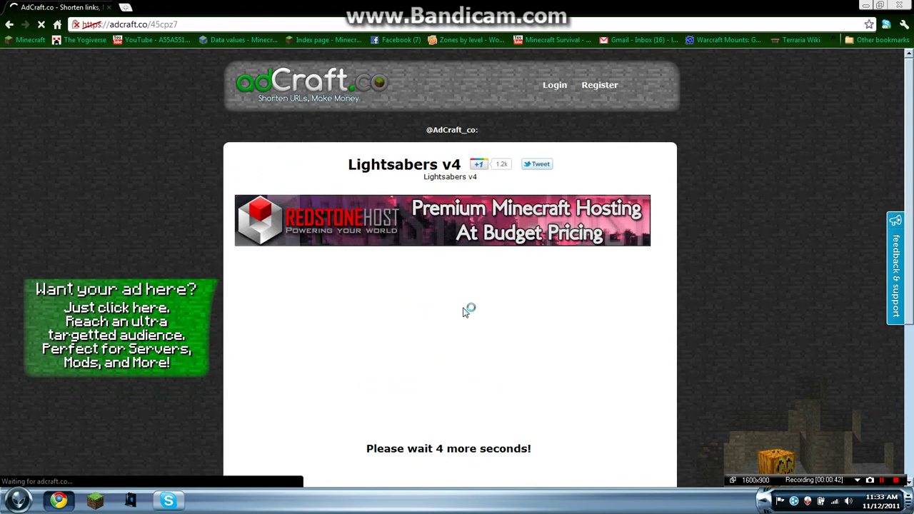
scroll(465, 311, "down", 1)
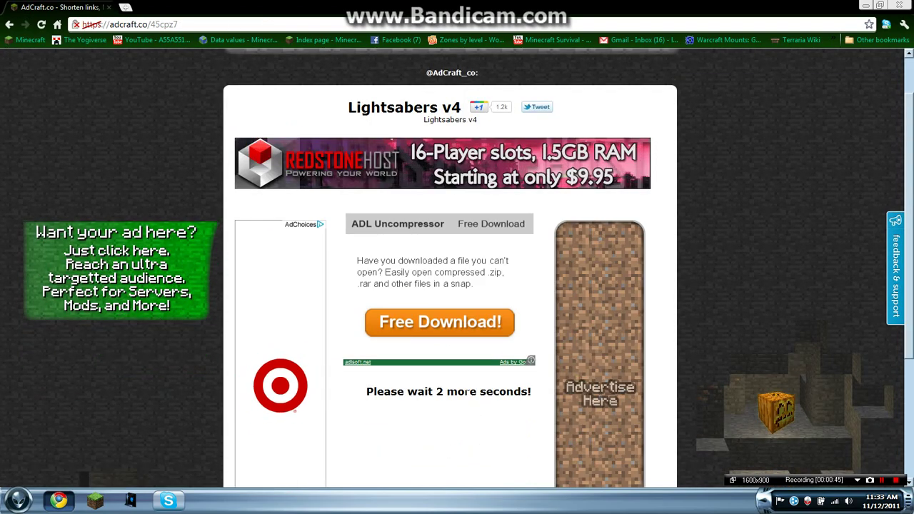
scroll(457, 286, "down", 1)
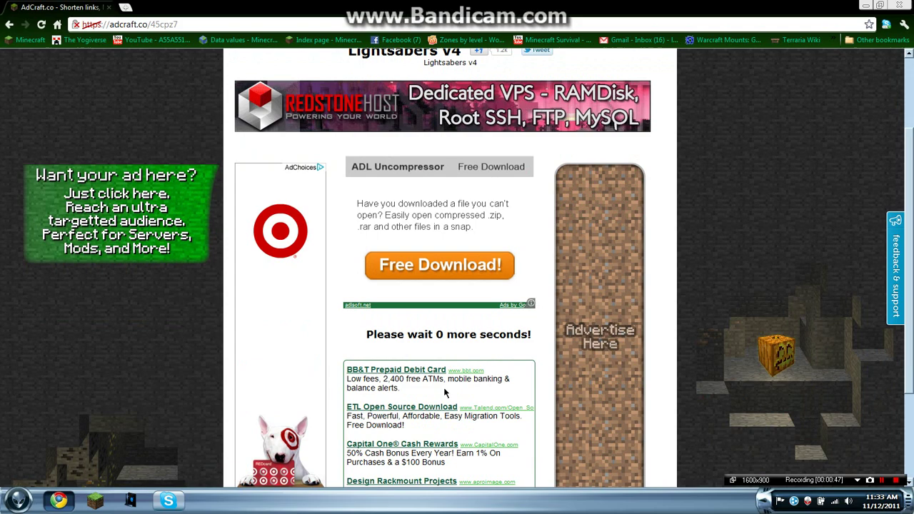
left_click(446, 336)
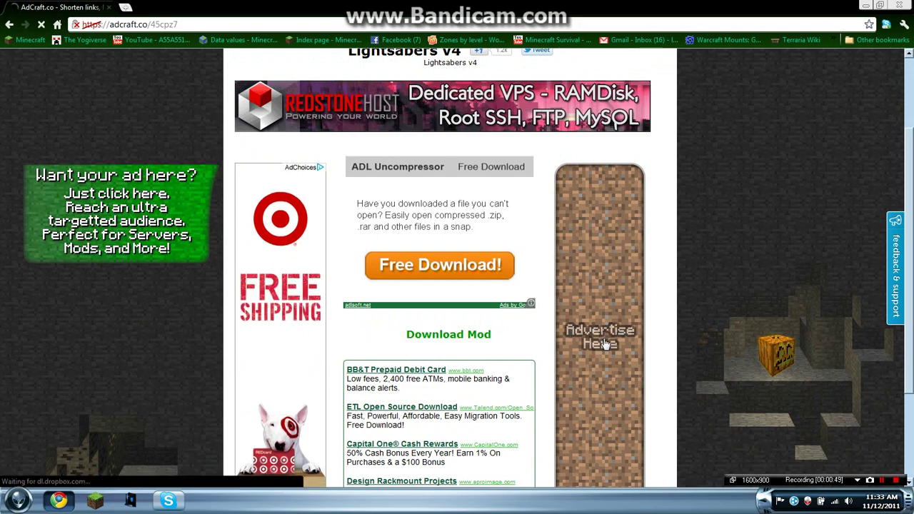
Search Google for 'modloader' in a new tab and open Risugami's Mods forum topic.
left_click(126, 8)
type("modlo")
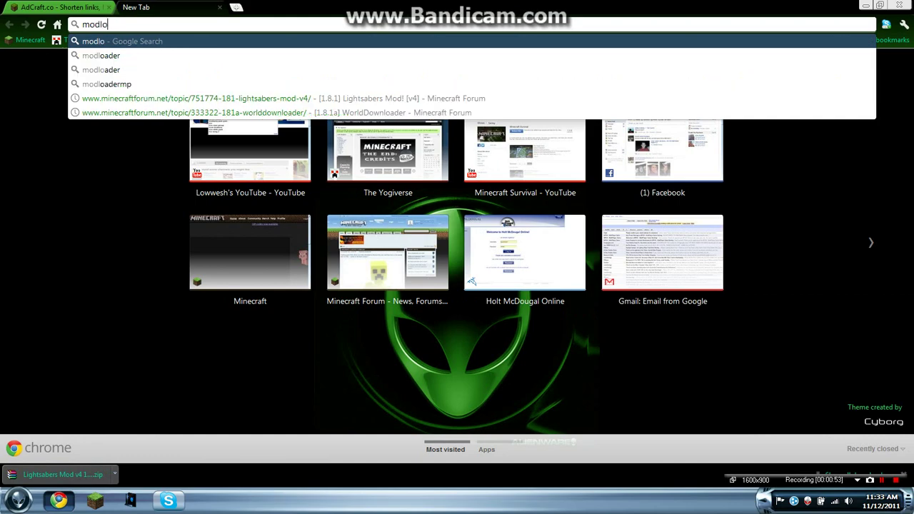
type("ader")
key("Return")
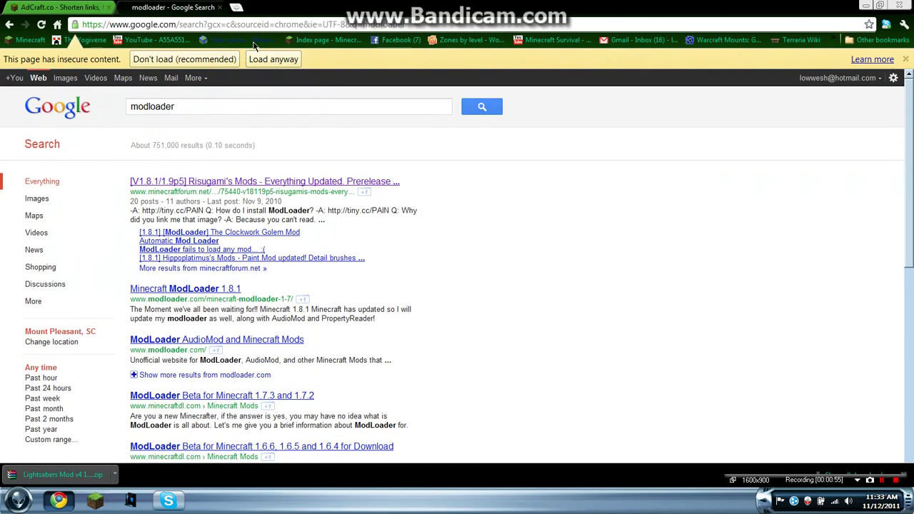
left_click(214, 183)
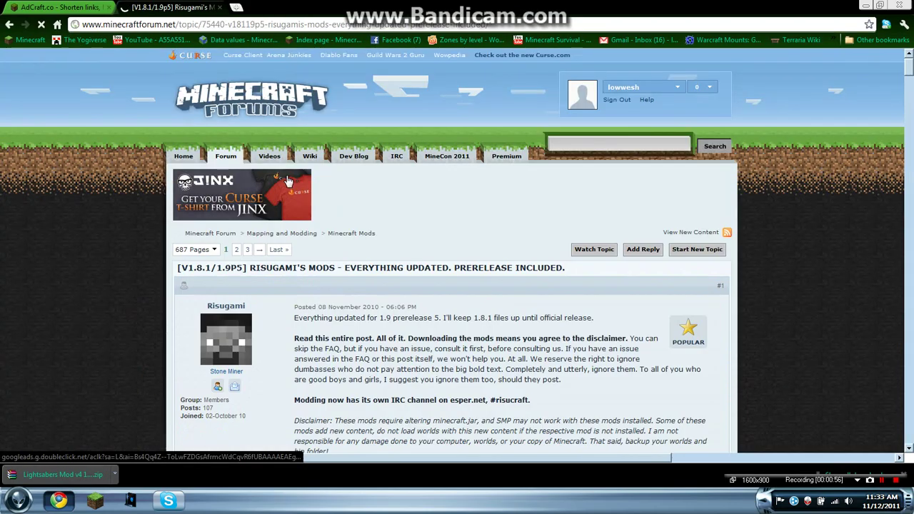
Download ModLoader for Beta 1.8.1 via its Direct link.
scroll(435, 256, "down", 1)
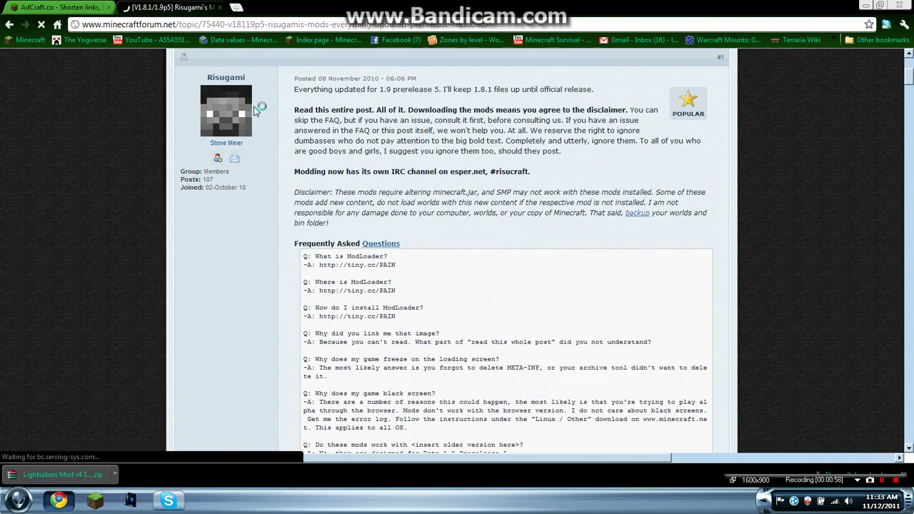
scroll(418, 228, "down", 2)
scroll(421, 232, "down", 5)
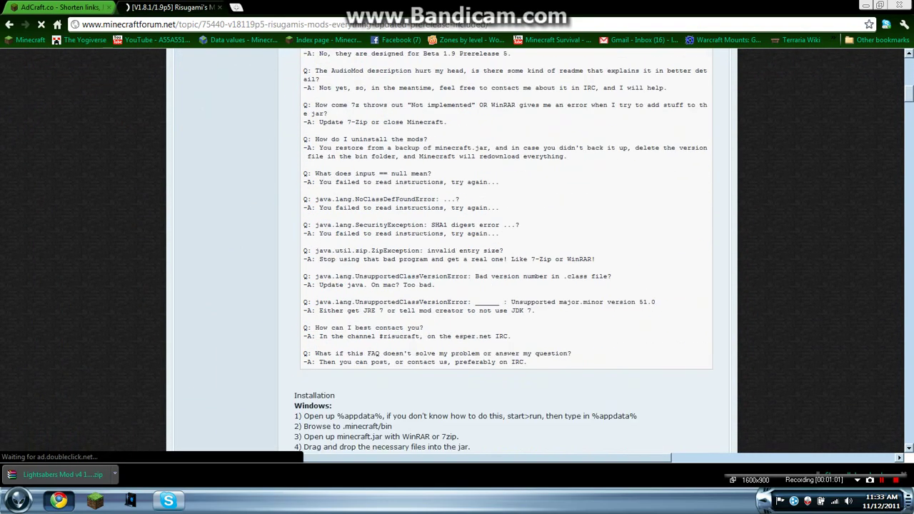
scroll(421, 236, "down", 2)
scroll(422, 236, "down", 7)
scroll(422, 238, "down", 1)
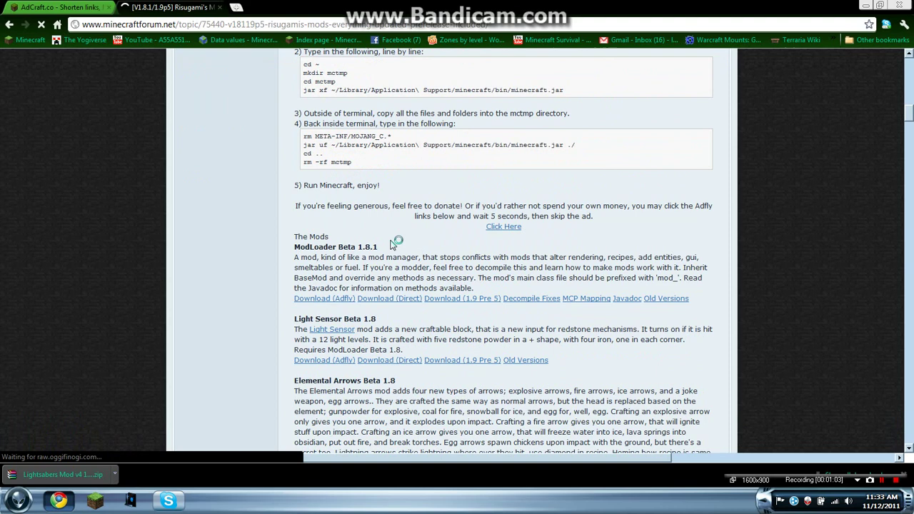
left_click(406, 299)
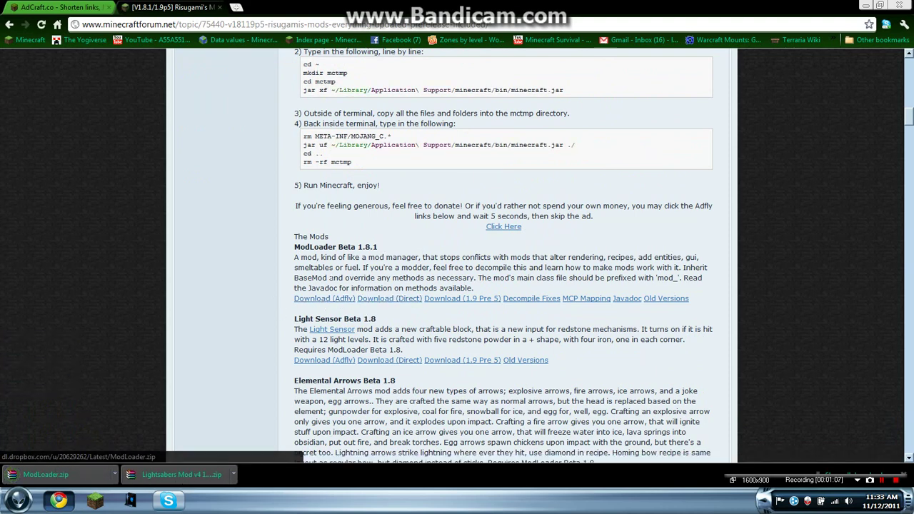
left_click_drag(315, 288, 314, 306)
left_click(333, 315)
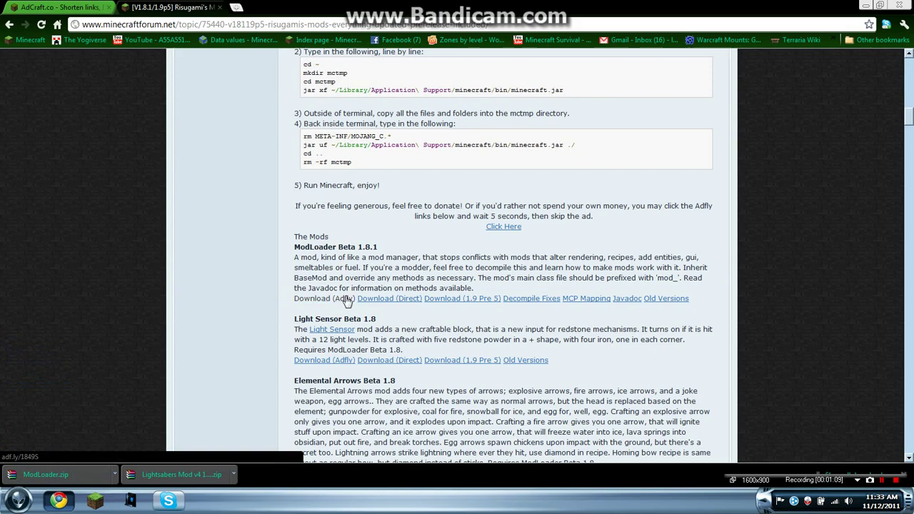
left_click(64, 7)
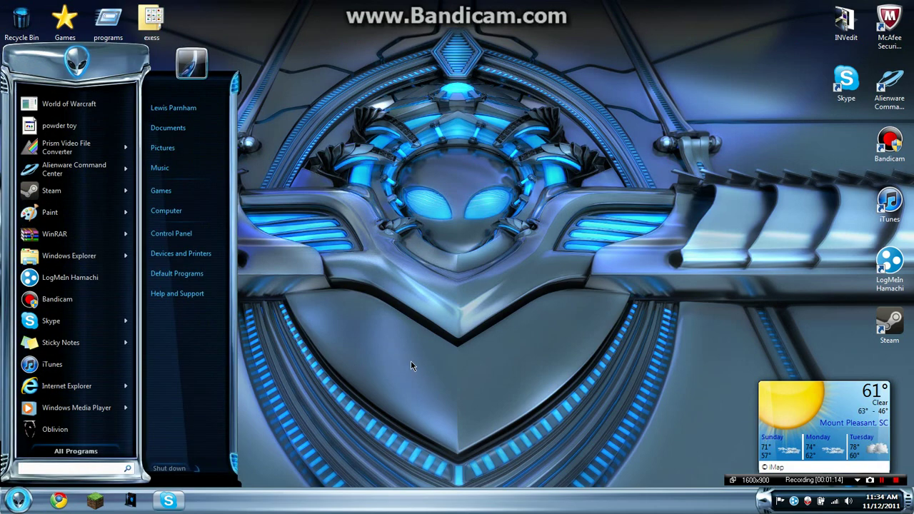
Open the %appdata% Roaming folder through the Run dialog.
type("run")
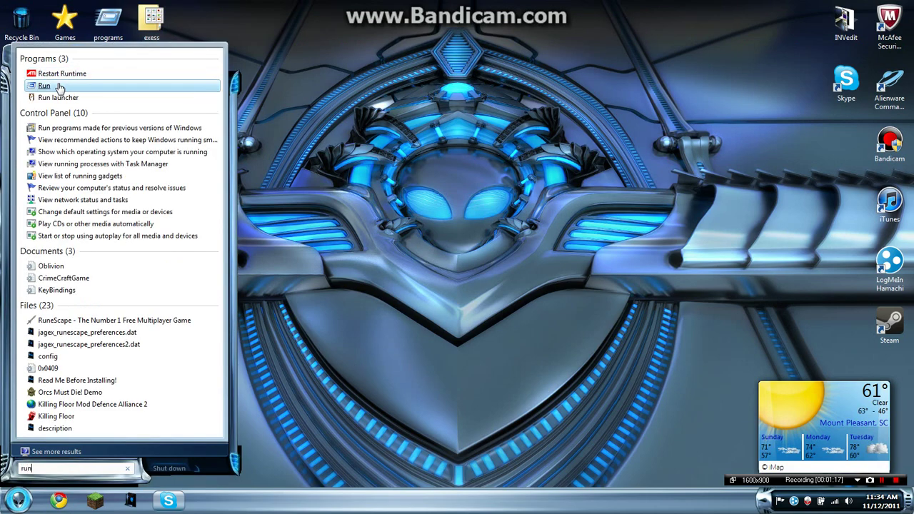
left_click(60, 87)
left_click_drag(107, 375, 352, 186)
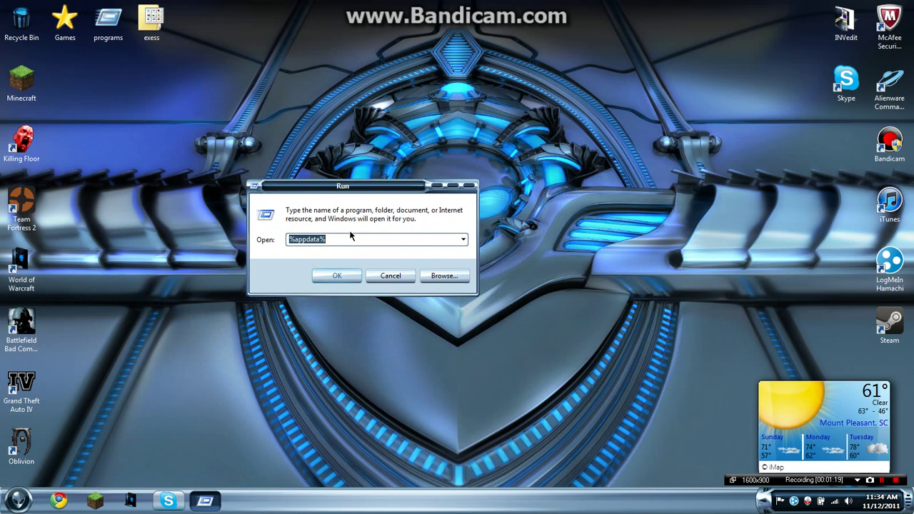
type("%")
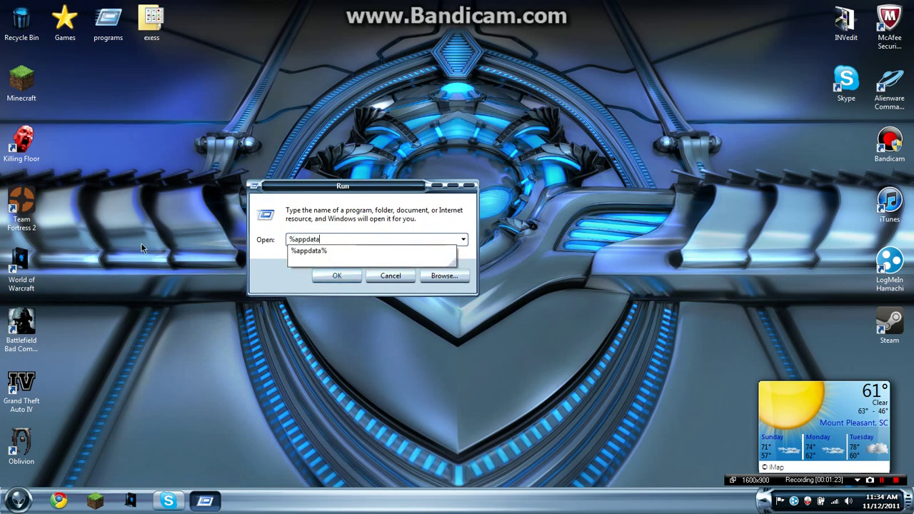
type("%")
key("Return")
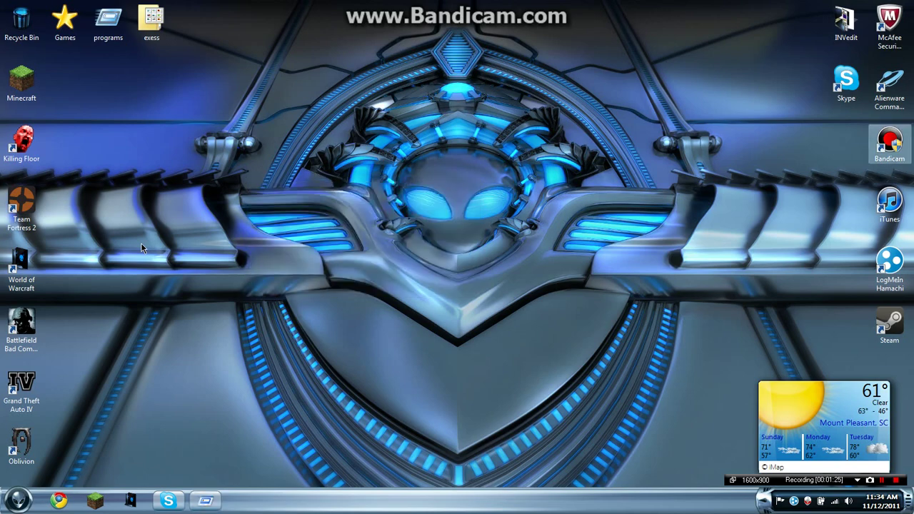
Go into .minecraft\bin and bring up the actions menu for minecraft.jar.
left_click_drag(227, 90, 566, 33)
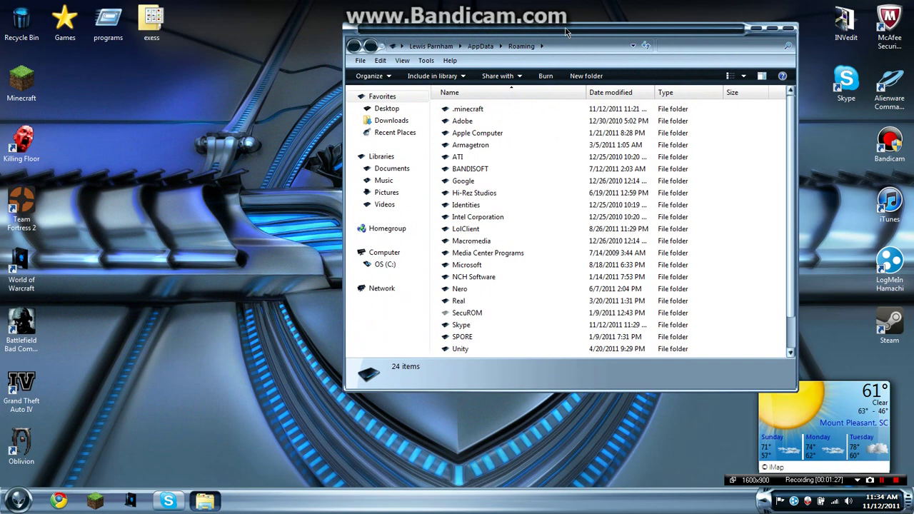
double_click(491, 110)
double_click(491, 110)
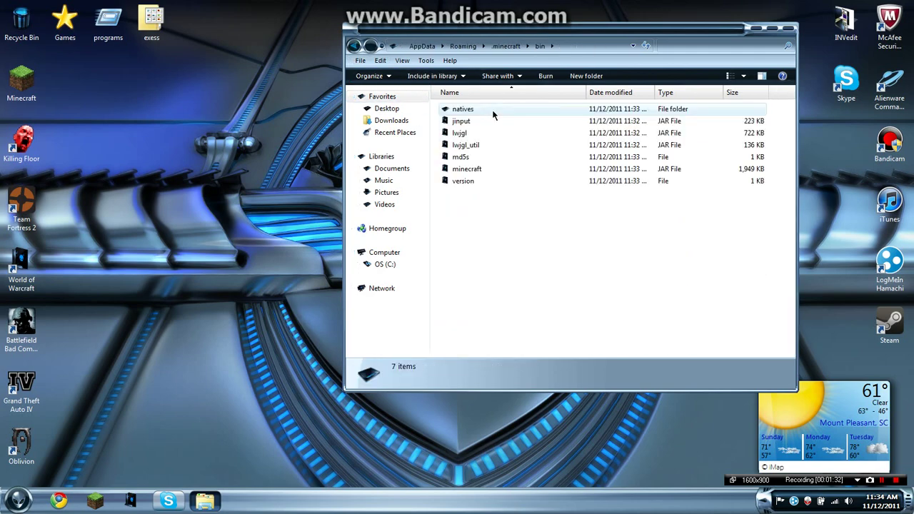
left_click(474, 173)
right_click(474, 174)
mouse_move(502, 210)
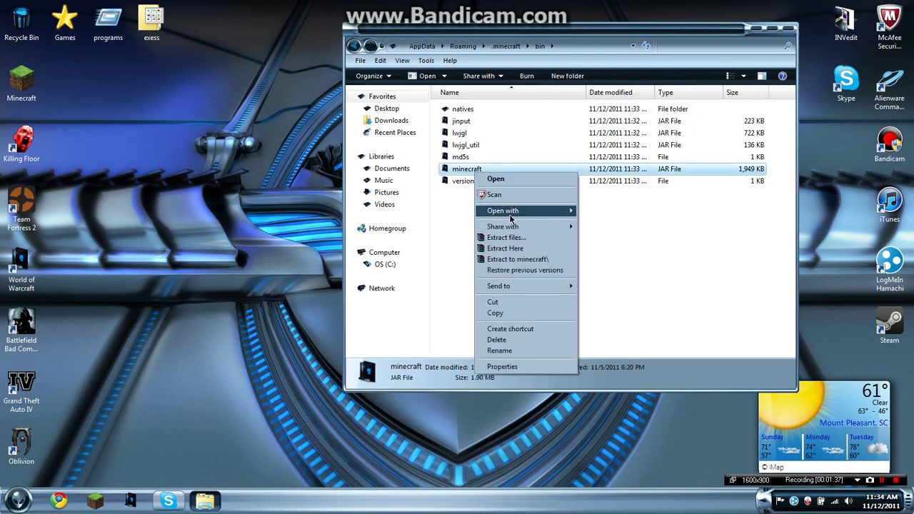
Open minecraft.jar with WinRAR archiver and delete its META-INF folder.
left_click(596, 223)
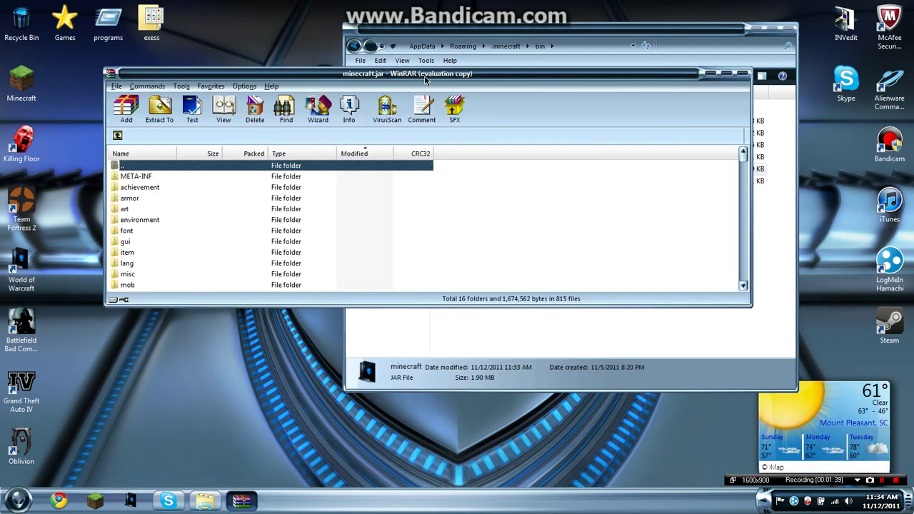
left_click_drag(427, 79, 913, 179)
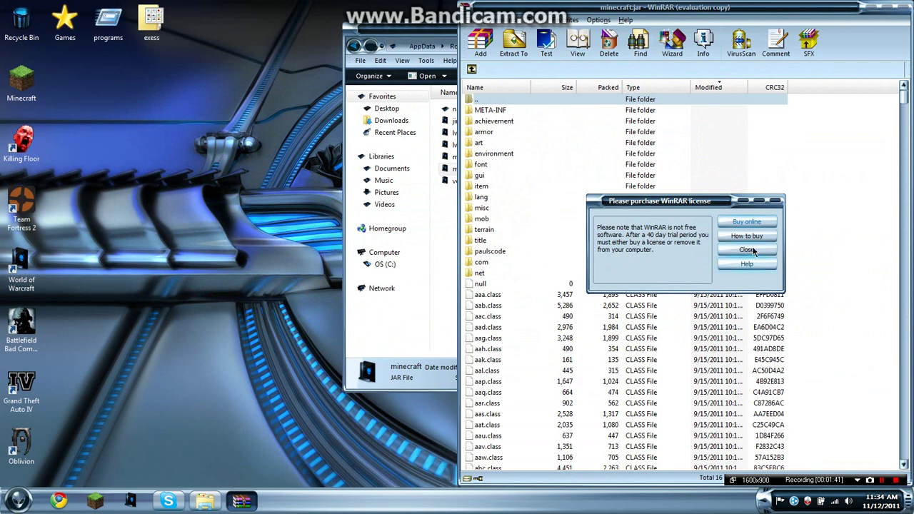
left_click(748, 253)
left_click(497, 113)
key("Delete")
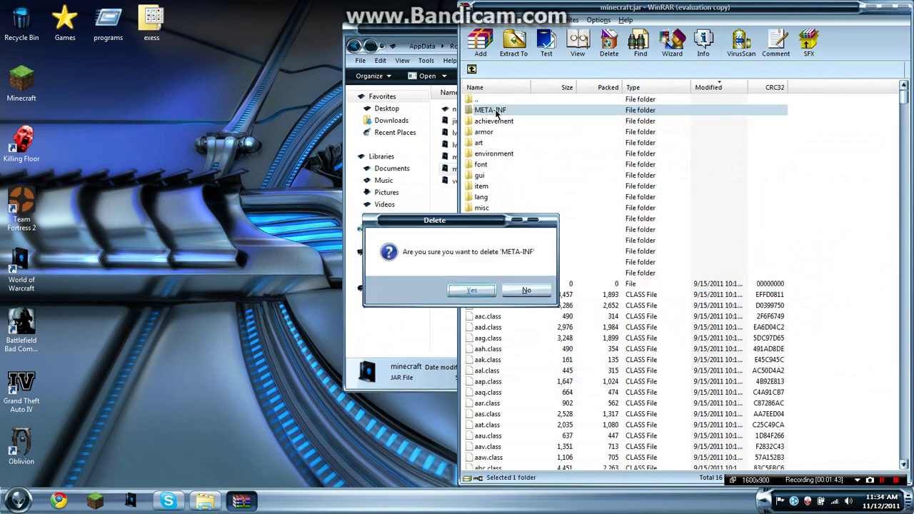
left_click(470, 289)
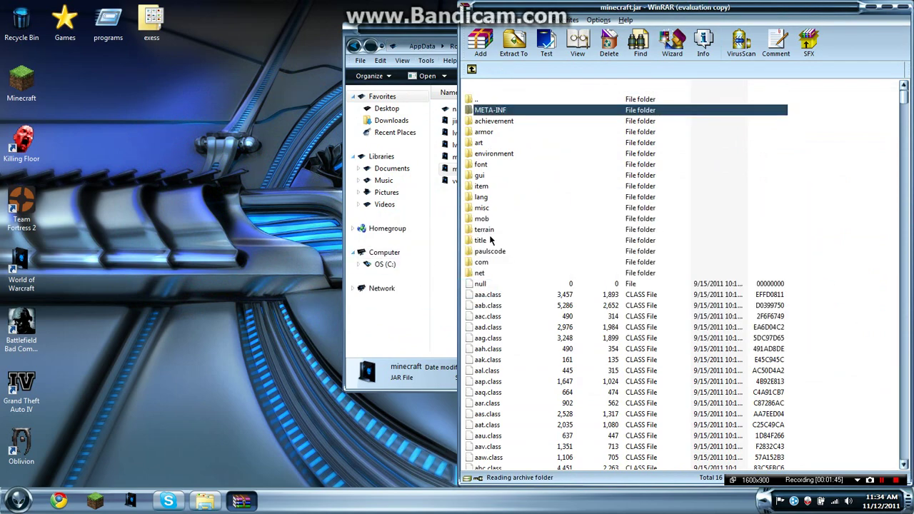
Minimize the bin window and open the Downloads folder from Documents.
left_click_drag(407, 44, 153, 42)
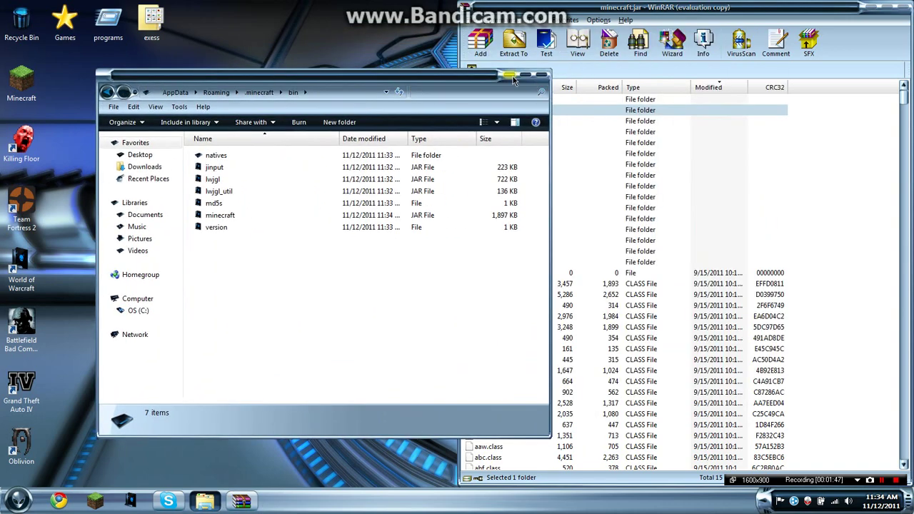
left_click(225, 501)
left_click(18, 500)
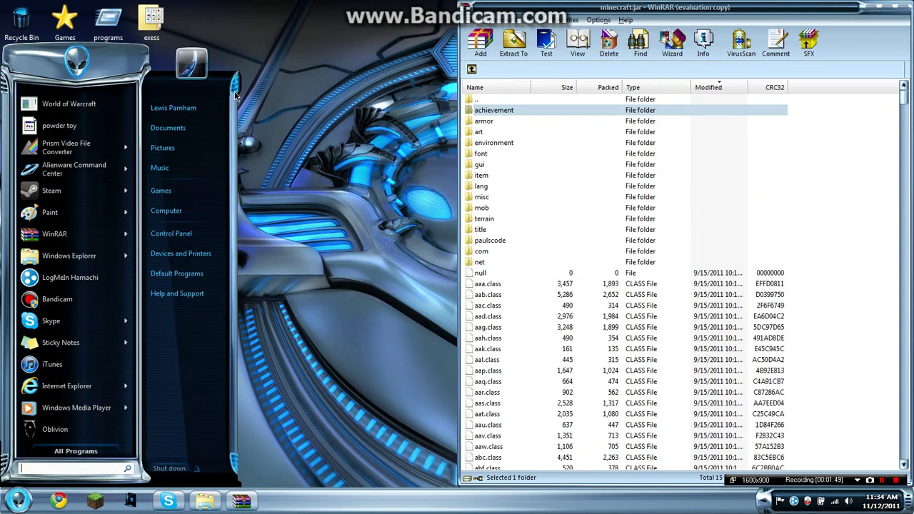
left_click(168, 129)
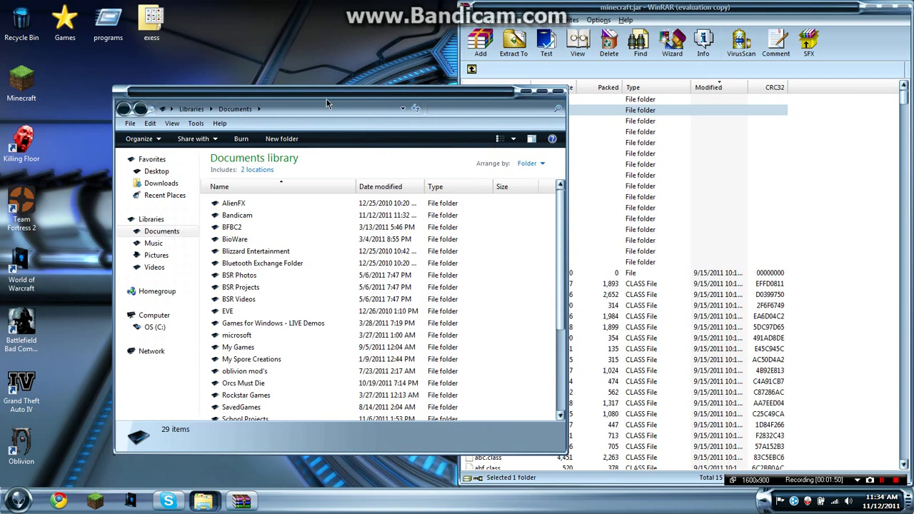
left_click_drag(332, 97, 482, 48)
left_click(307, 136)
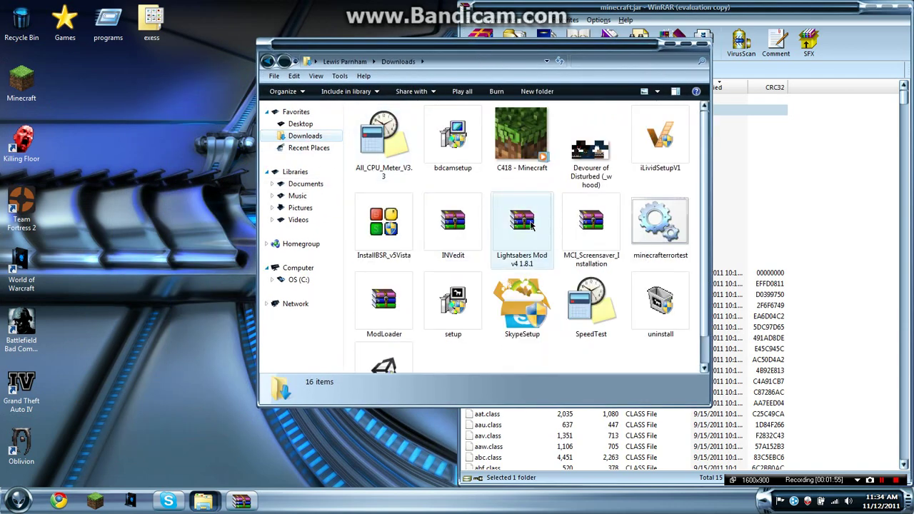
Move the Lightsabers Mod and ModLoader zips from Downloads onto the desktop.
left_click(384, 300)
left_click(521, 257, "ctrl")
left_click_drag(520, 262, 189, 211)
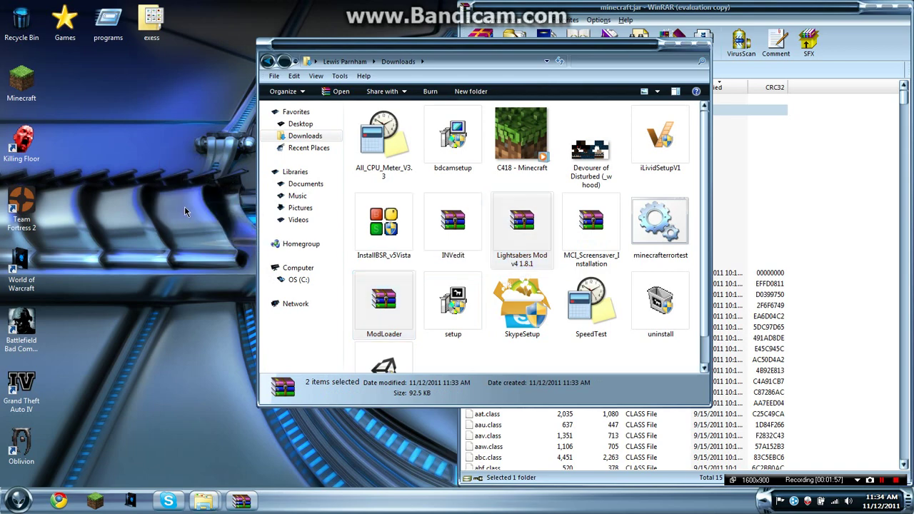
left_click(704, 46)
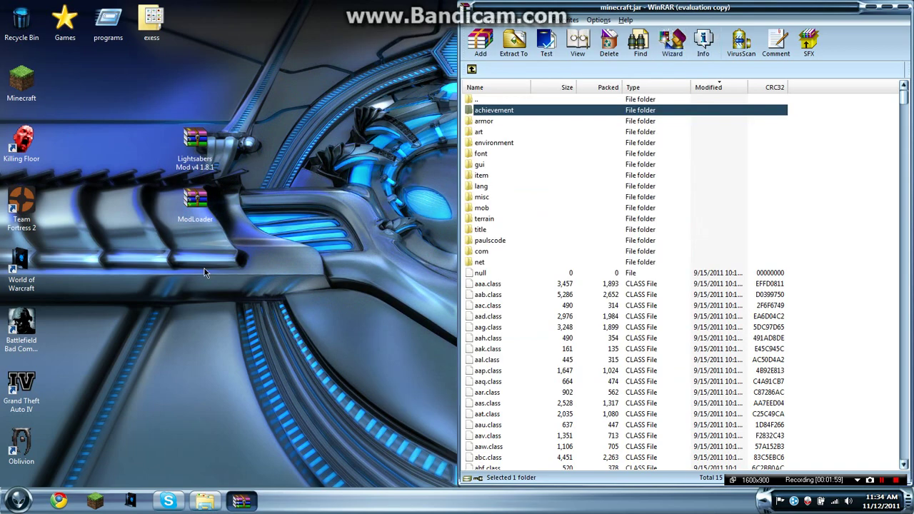
Drag all fifteen ModLoader.zip class files into minecraft.jar, confirm, and close ModLoader.zip.
double_click(190, 208)
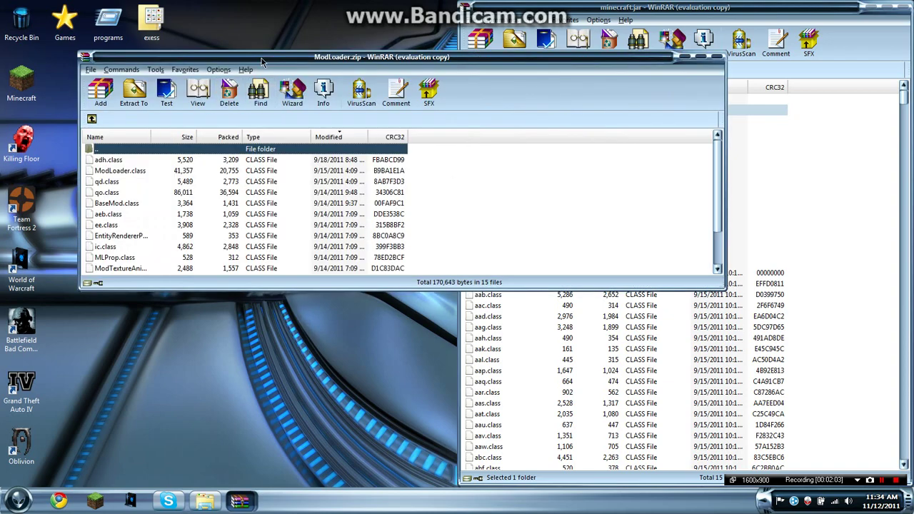
left_click_drag(262, 63, 3, 269)
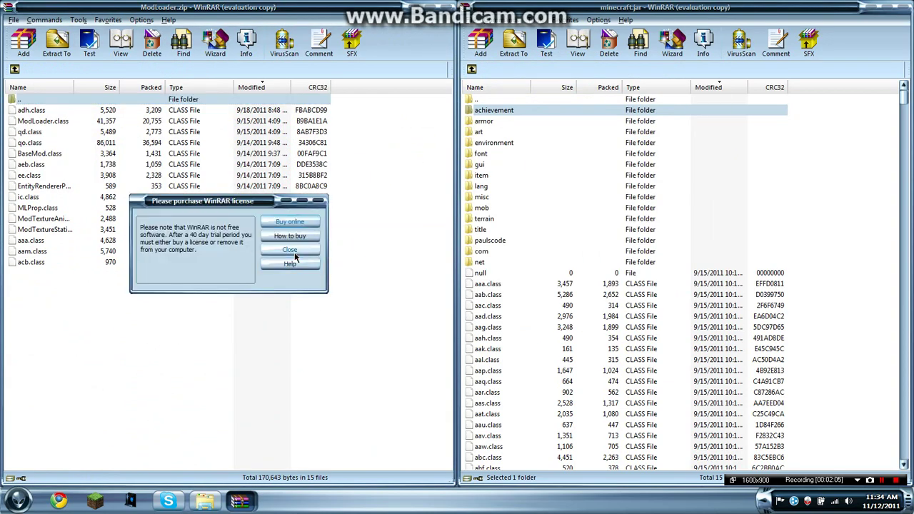
left_click(287, 250)
left_click_drag(132, 319, 95, 125)
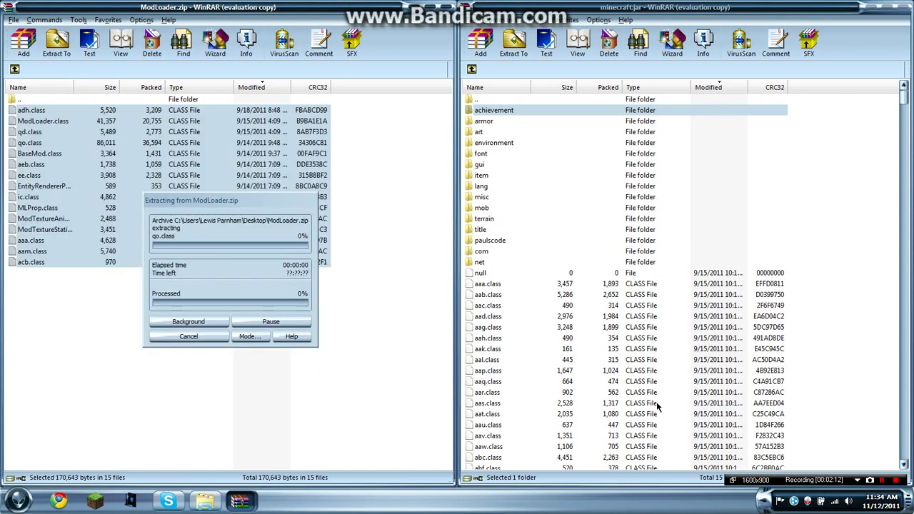
left_click_drag(190, 248, 662, 413)
left_click(682, 343)
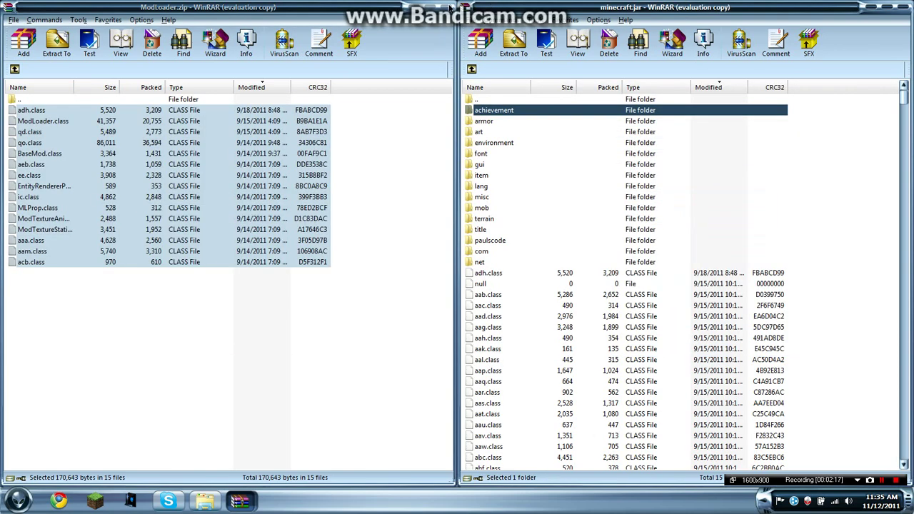
left_click(447, 6)
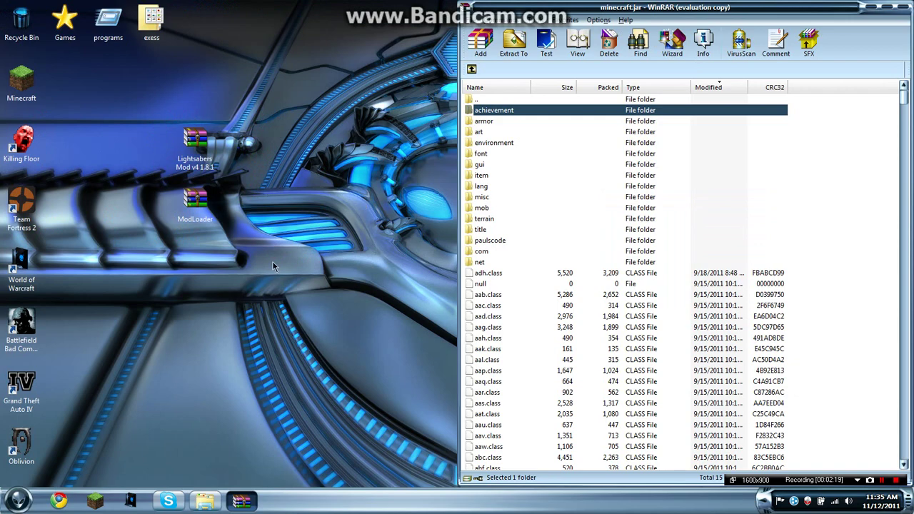
Open the Lightsabers Mod zip beside minecraft.jar and inspect its lightsabericons folder.
left_click_drag(195, 204, 108, 143)
left_click(197, 154)
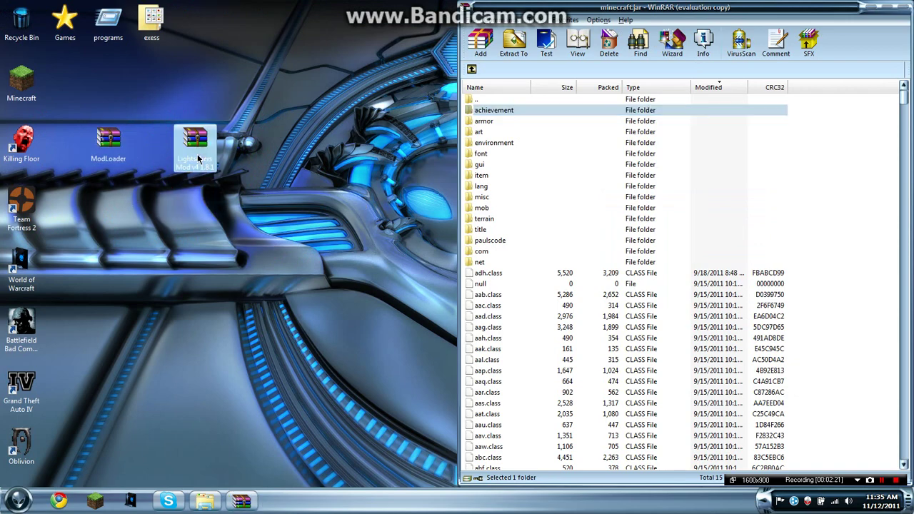
double_click(197, 154)
left_click_drag(343, 83, 3, 251)
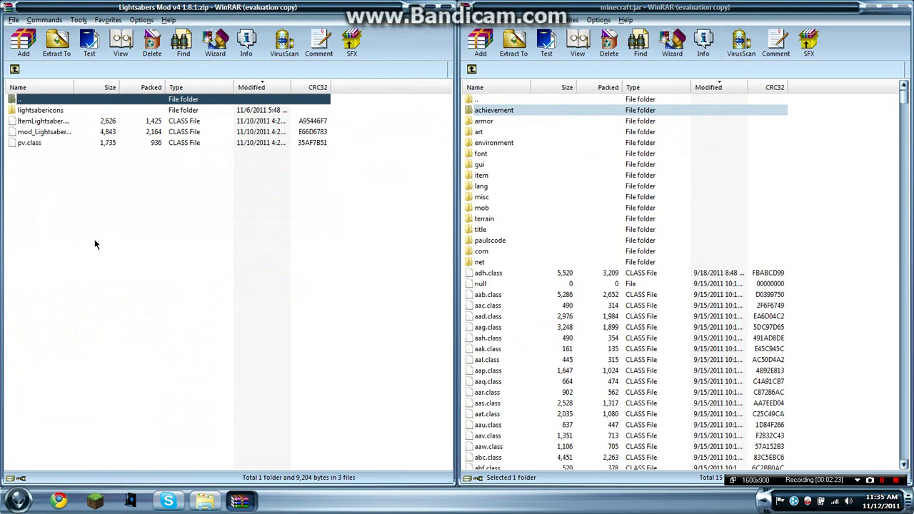
left_click(276, 251)
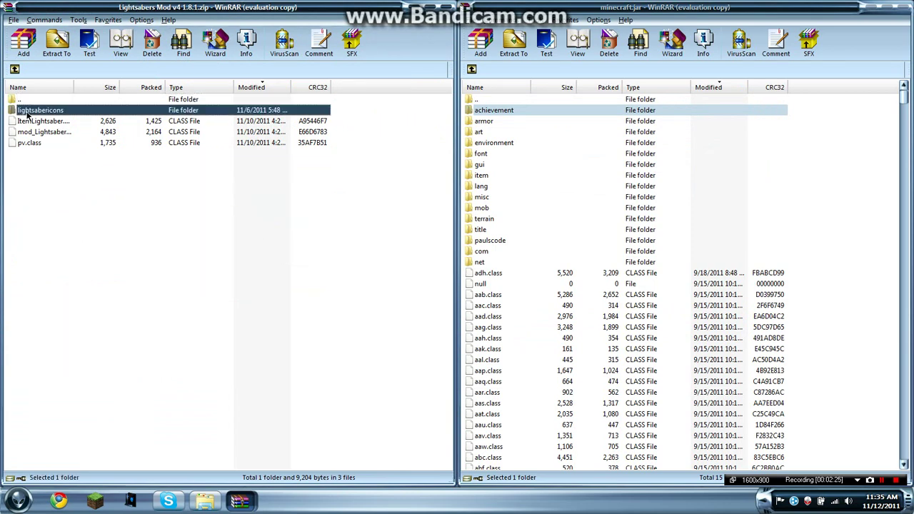
double_click(29, 112)
left_click(15, 68)
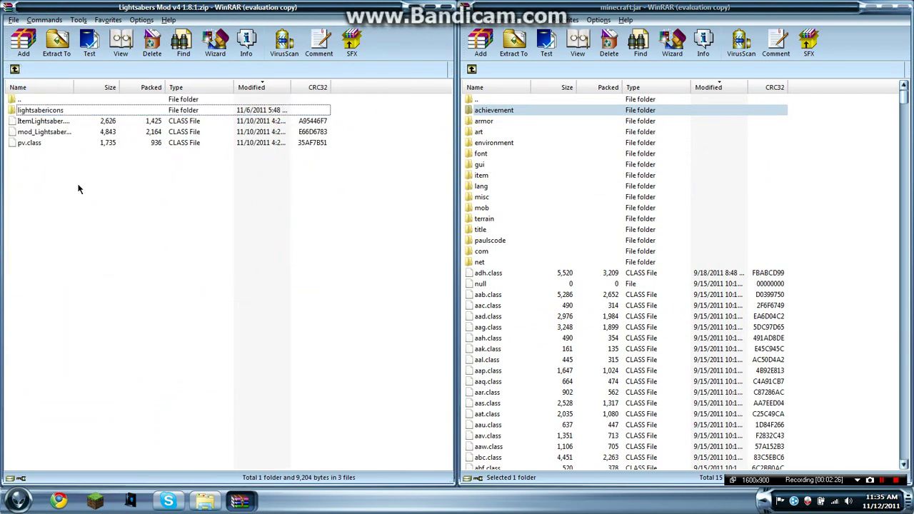
Copy lightsabericons and the three Lightsabers class files into minecraft.jar, then close the zip.
left_click_drag(64, 183, 51, 110)
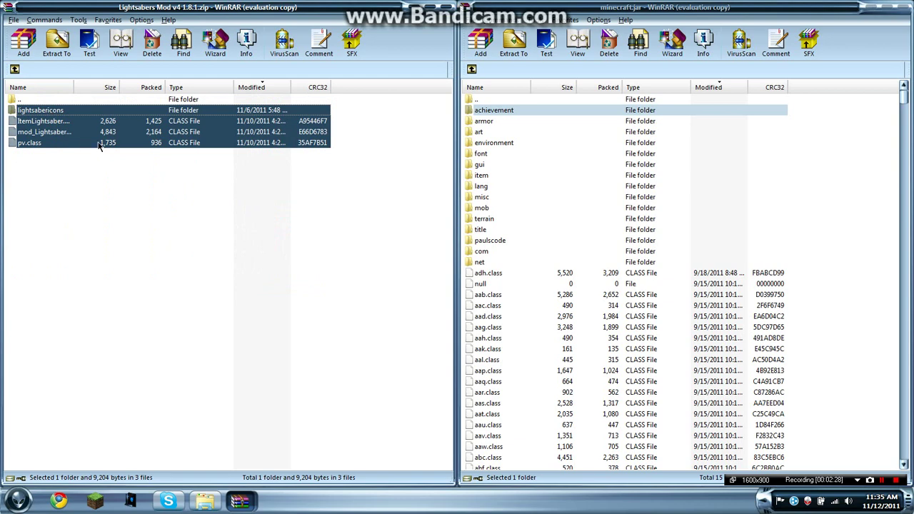
left_click_drag(101, 145, 572, 370)
left_click(670, 352)
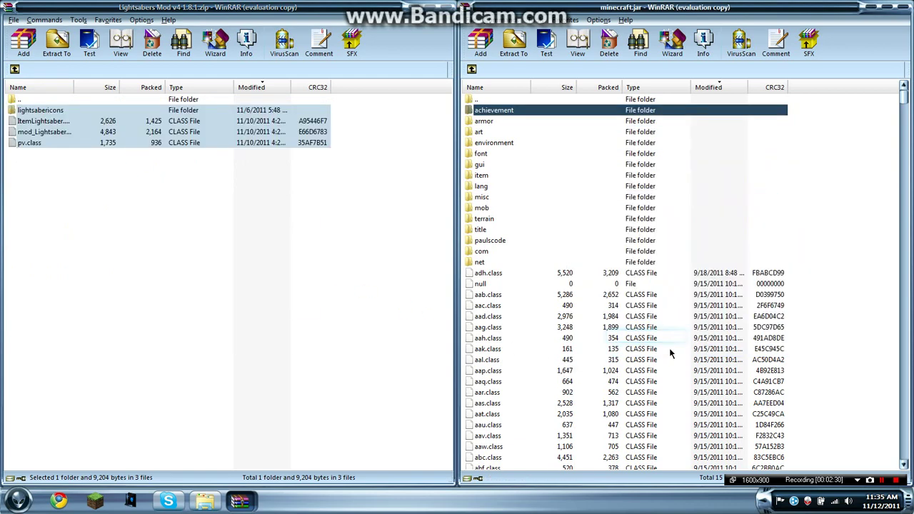
left_click(441, 8)
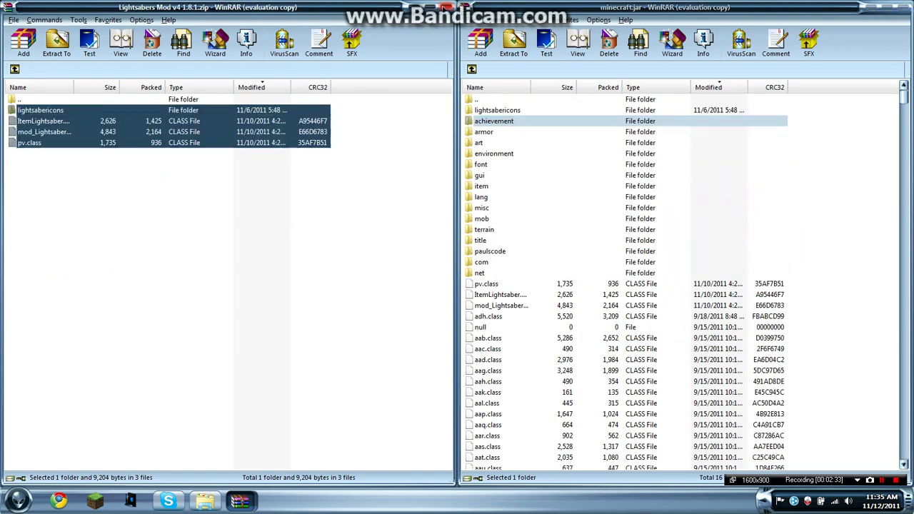
Close the minecraft.jar and bin windows, then log in from the Minecraft Launcher.
left_click(902, 8)
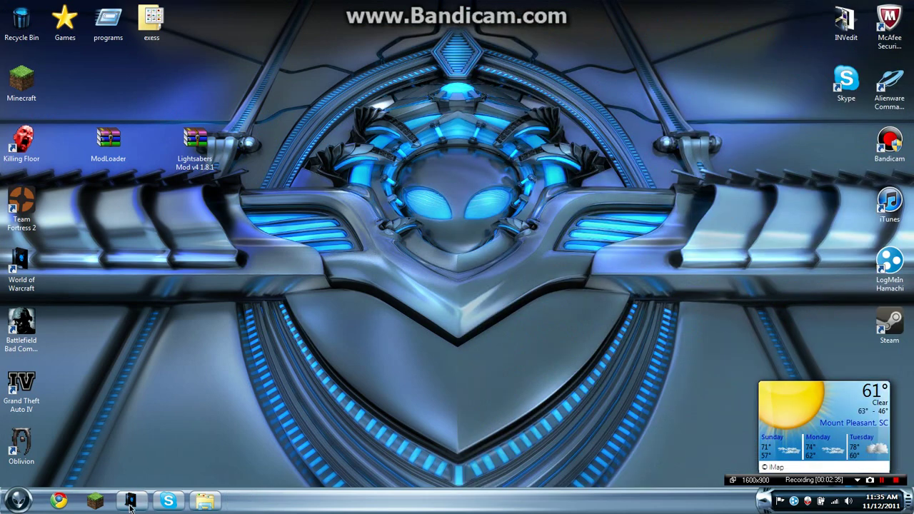
left_click(203, 502)
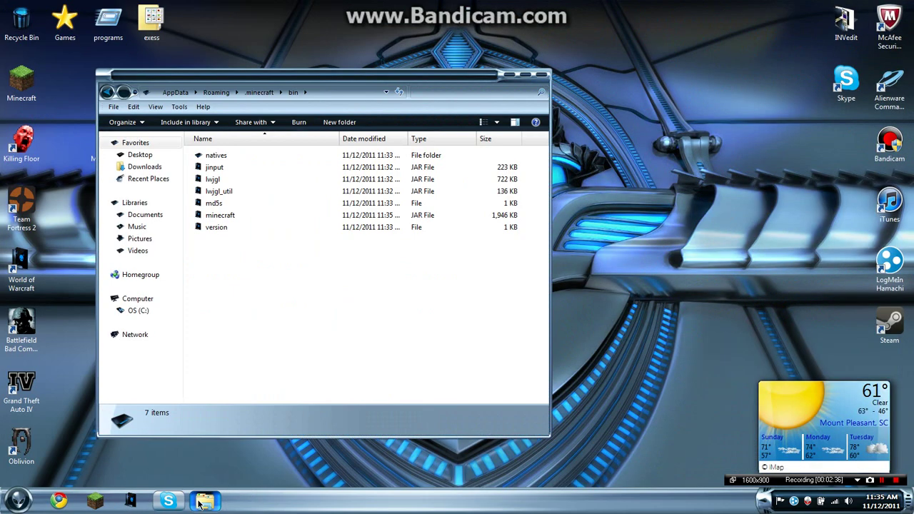
left_click(544, 76)
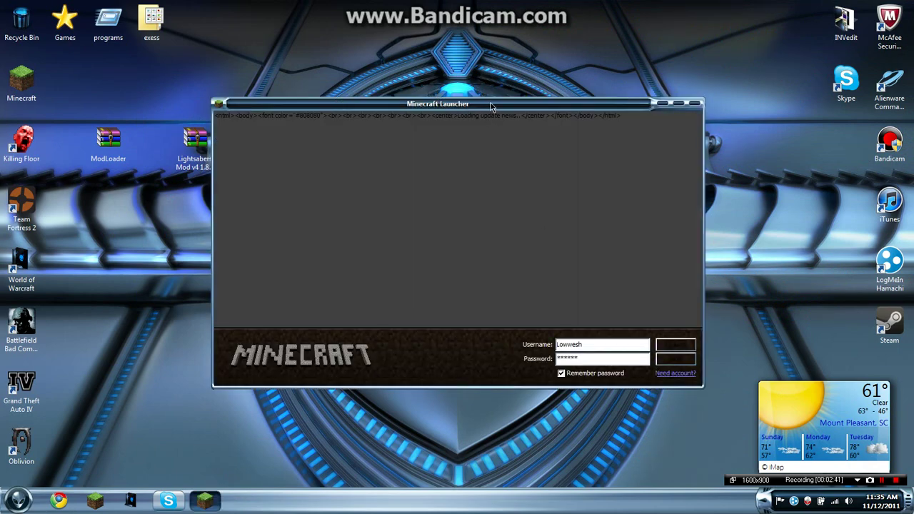
mouse_move(491, 107)
left_mouse_down()
mouse_move(495, 92)
mouse_move(526, 95)
left_mouse_up()
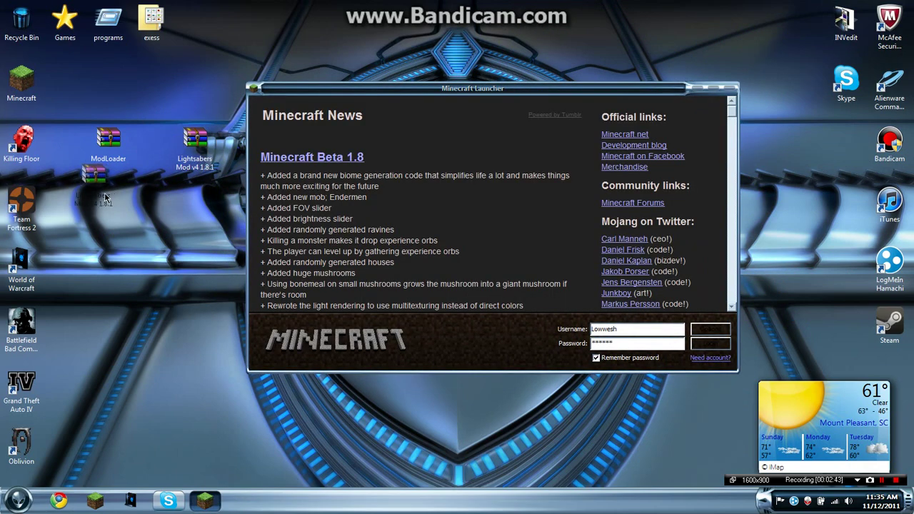
left_click_drag(194, 143, 108, 203)
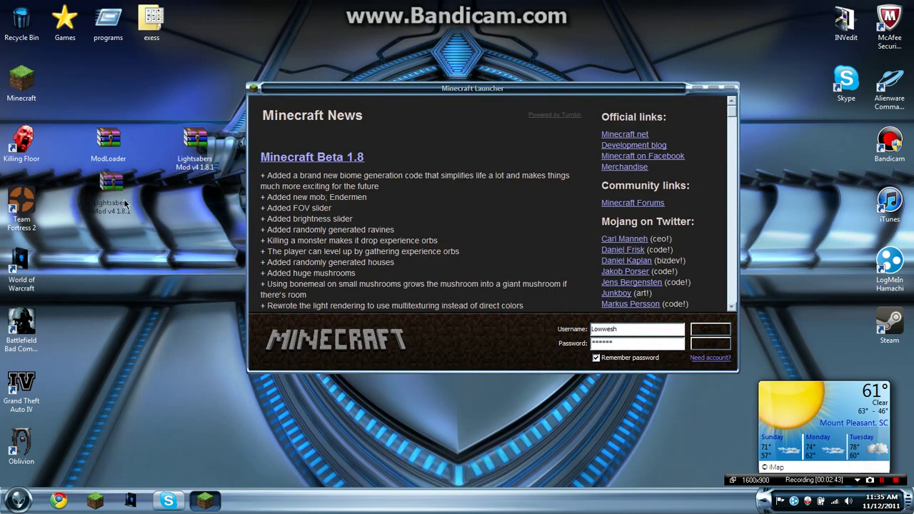
left_click(719, 344)
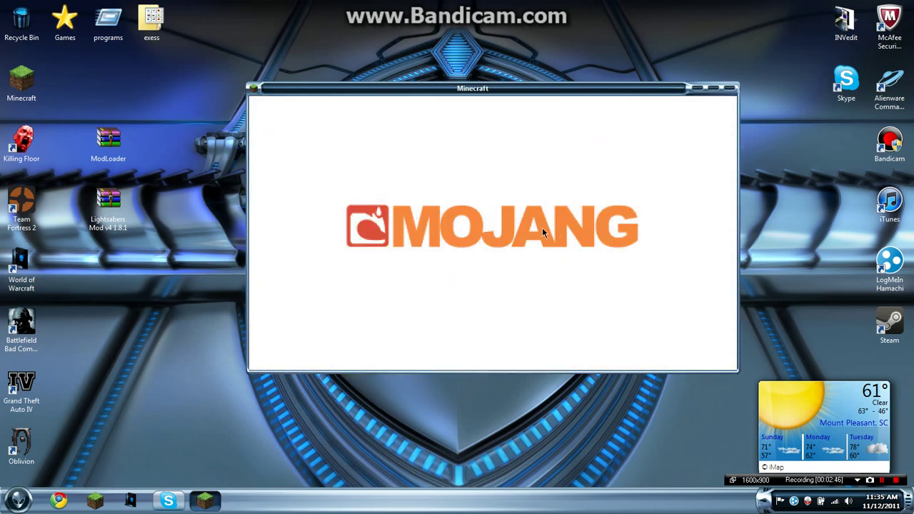
Load the New Hell world from the Singleplayer list.
left_click_drag(511, 91, 474, 95)
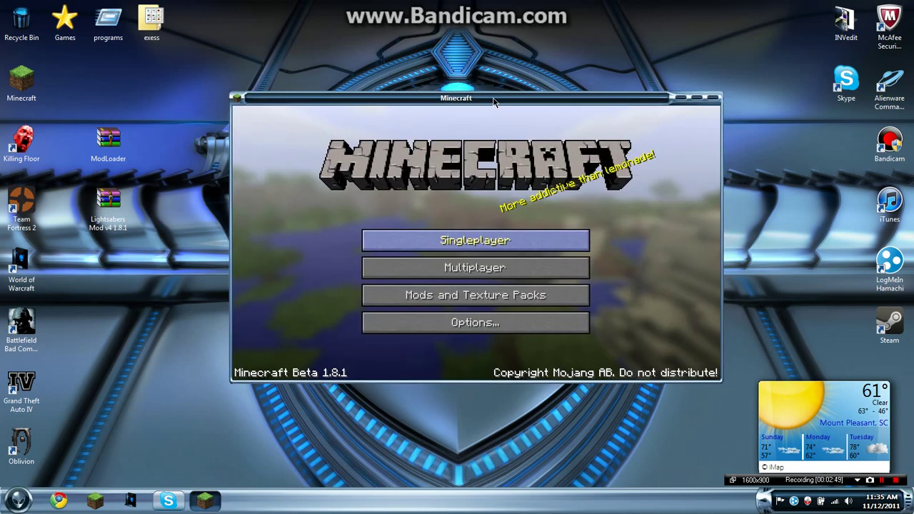
left_click(488, 236)
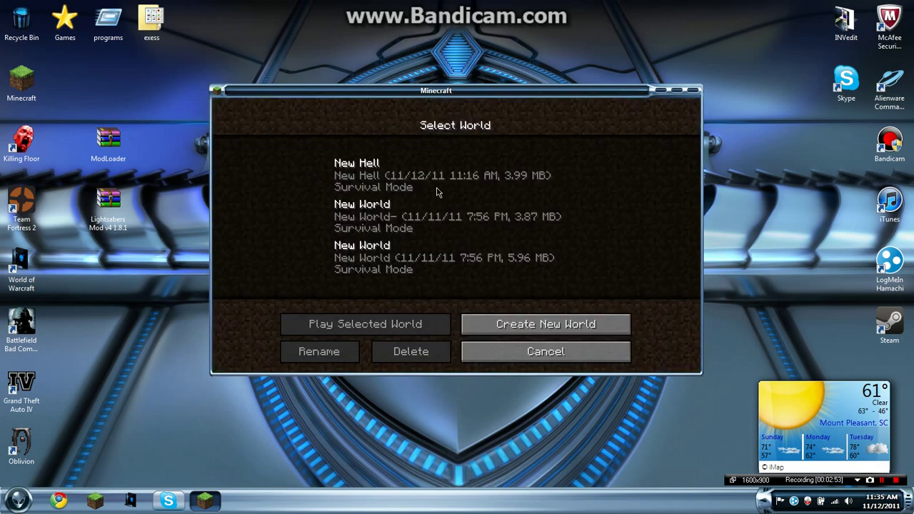
left_click(464, 191)
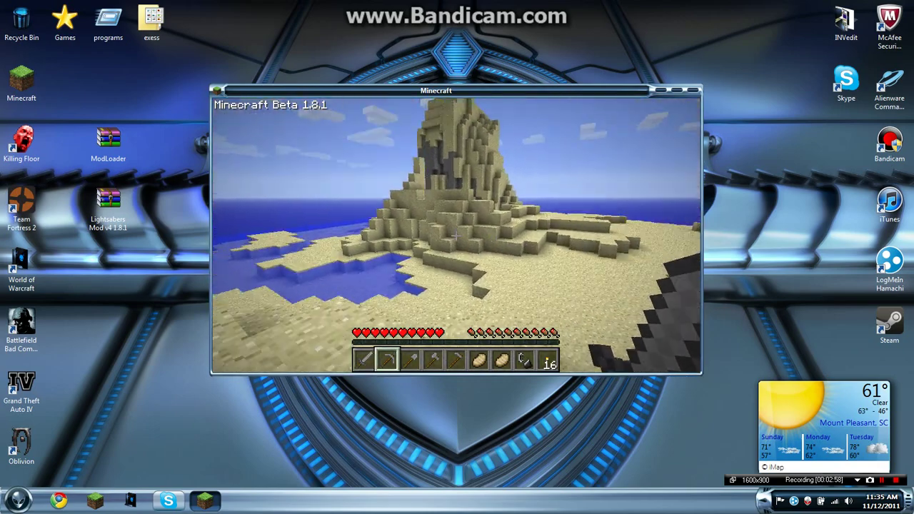
Hold the pickaxe, check the inventory, and resume playing on the beach.
key("5")
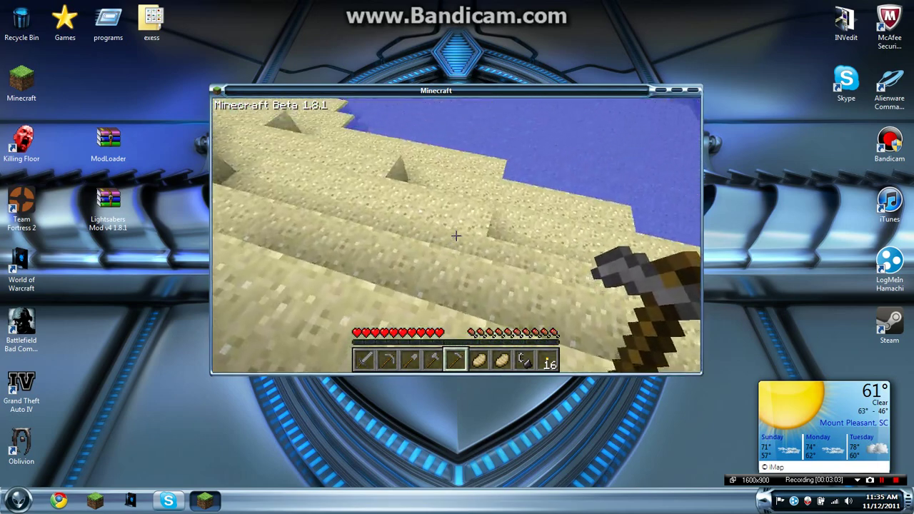
key("e")
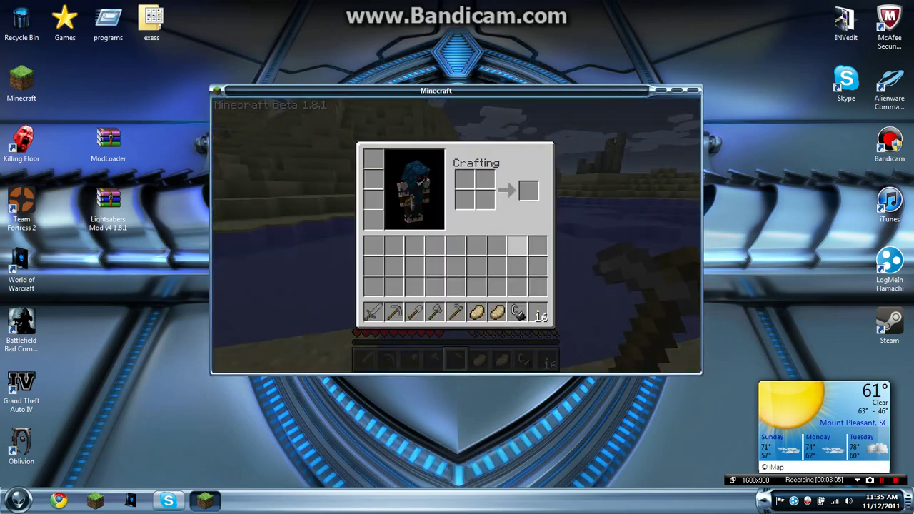
key("e")
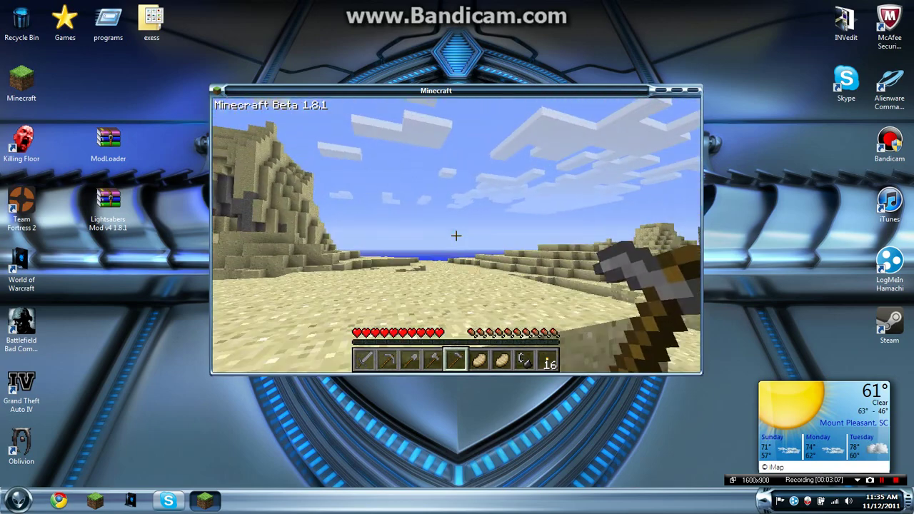
left_click(458, 239)
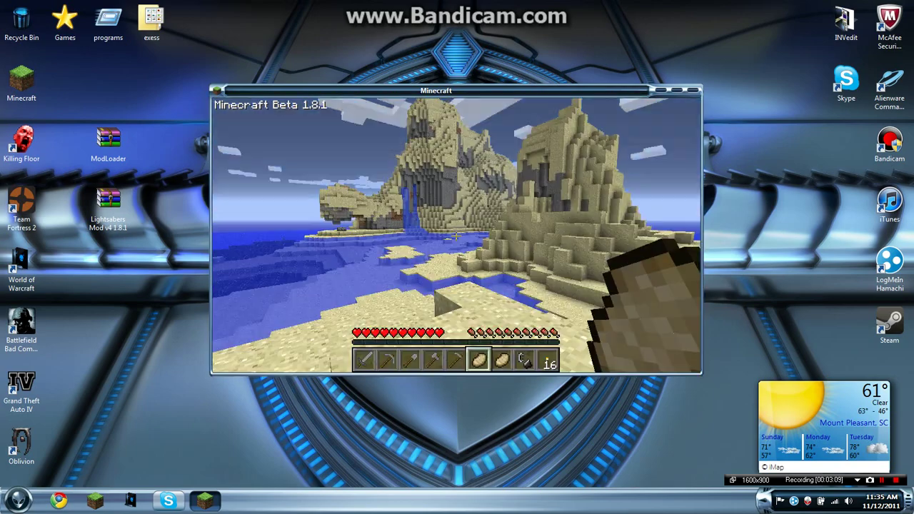